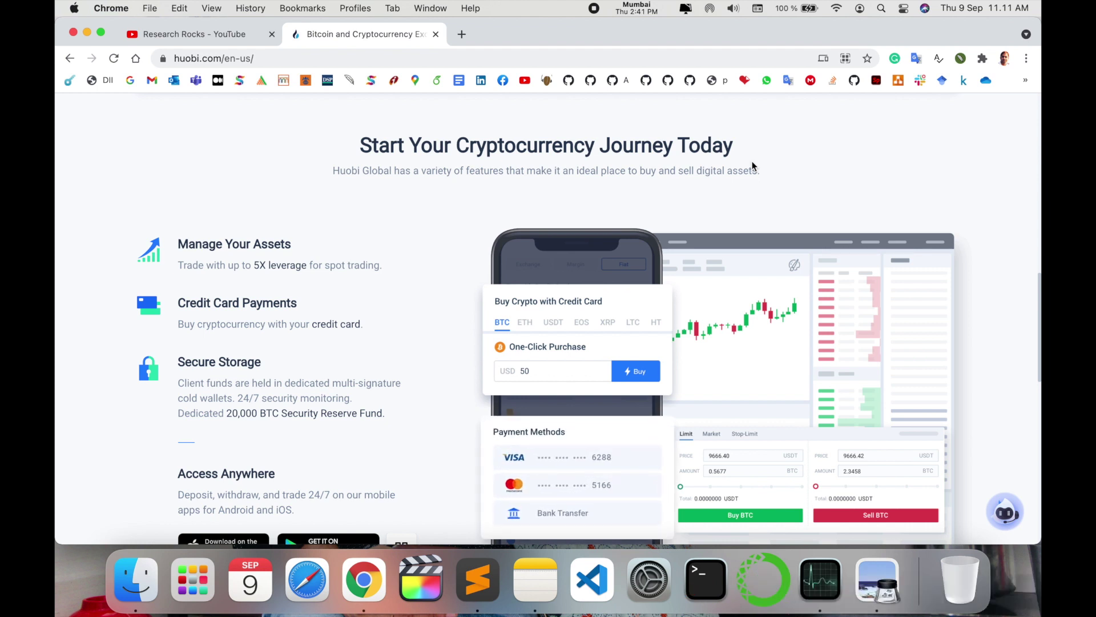
- Fill in the Email sign-up form for a Denmark account with email and password, and submit it
scroll(455, 240, down, 2)
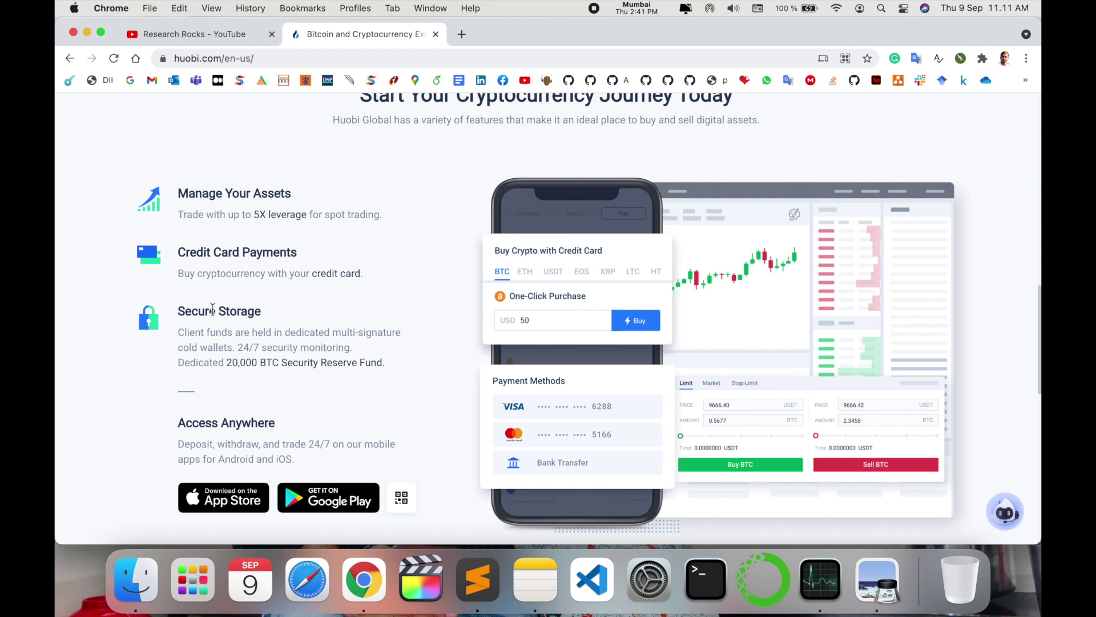
scroll(212, 308, up, 15)
click(924, 110)
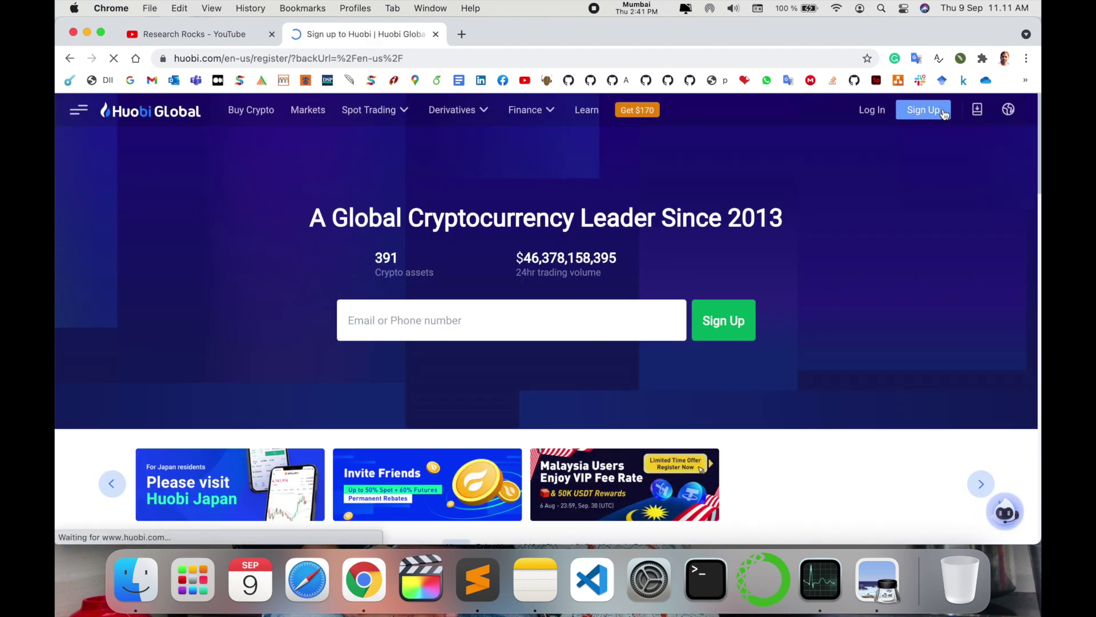
scroll(689, 246, down, 1)
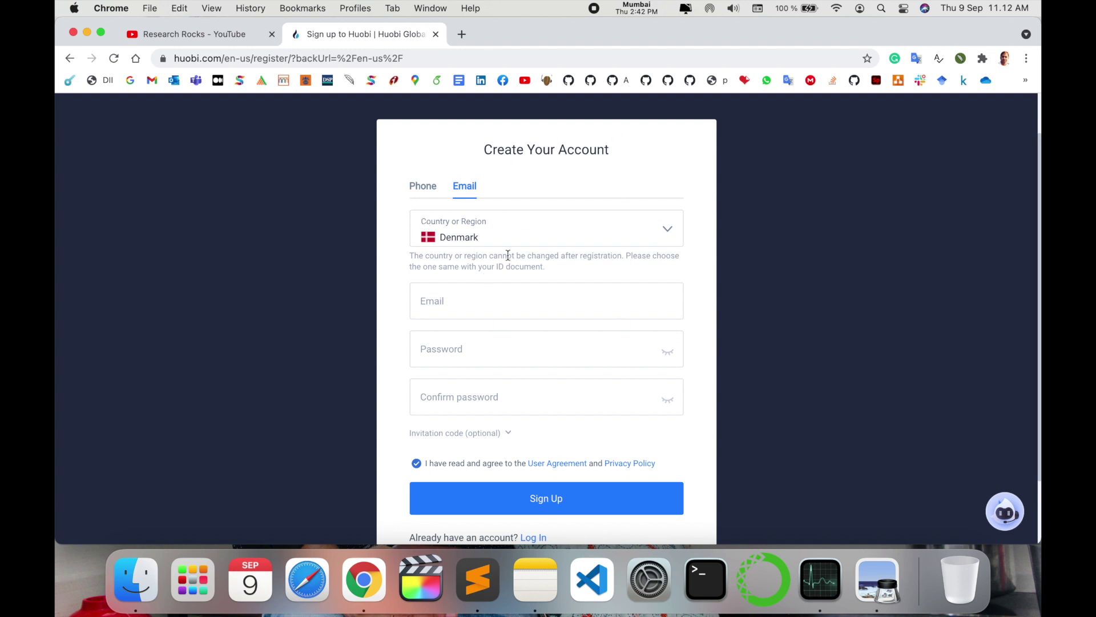
click(446, 308)
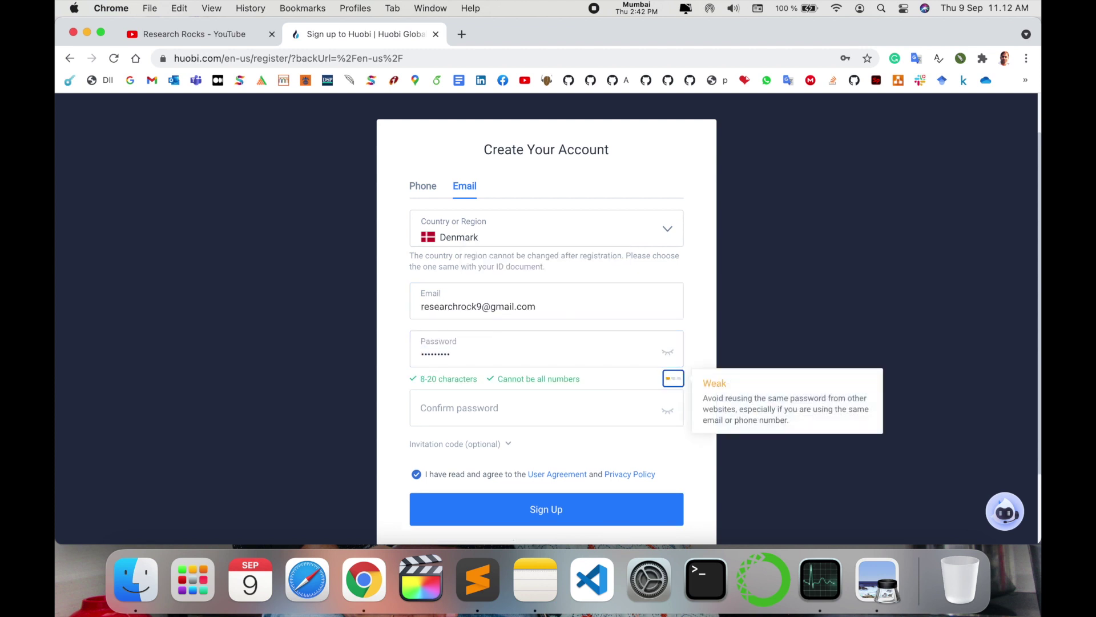
key(Tab)
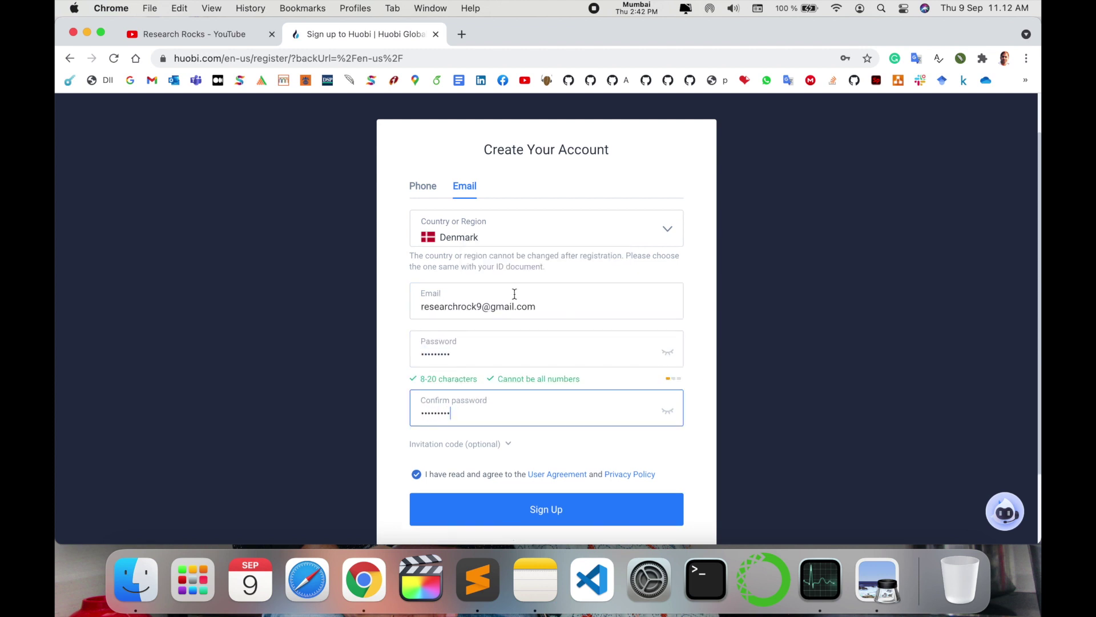
scroll(514, 294, down, 2)
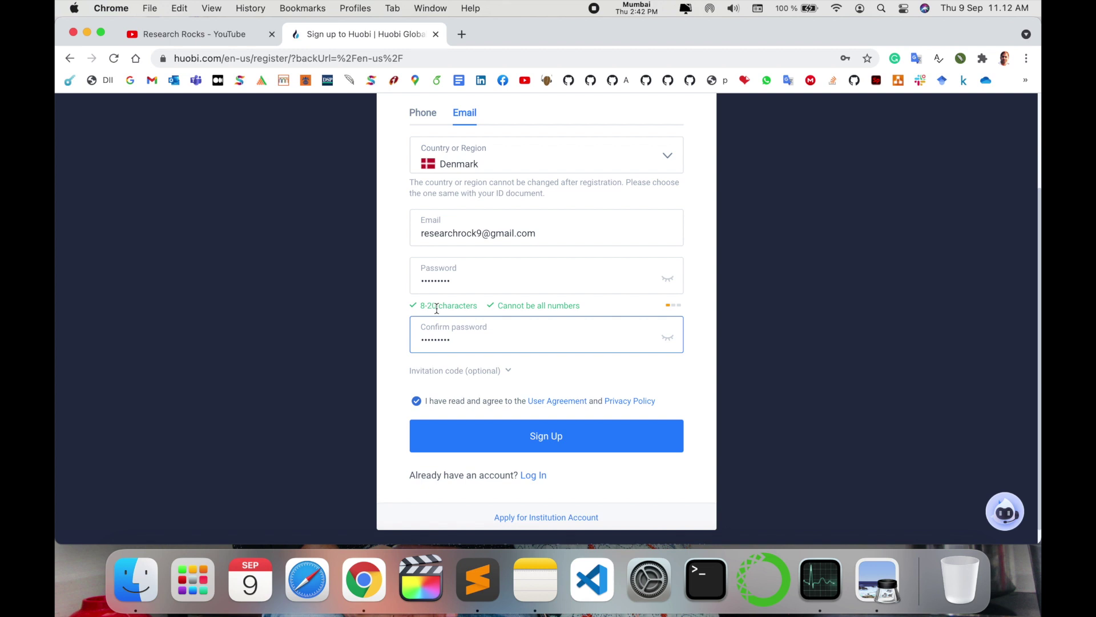
click(556, 437)
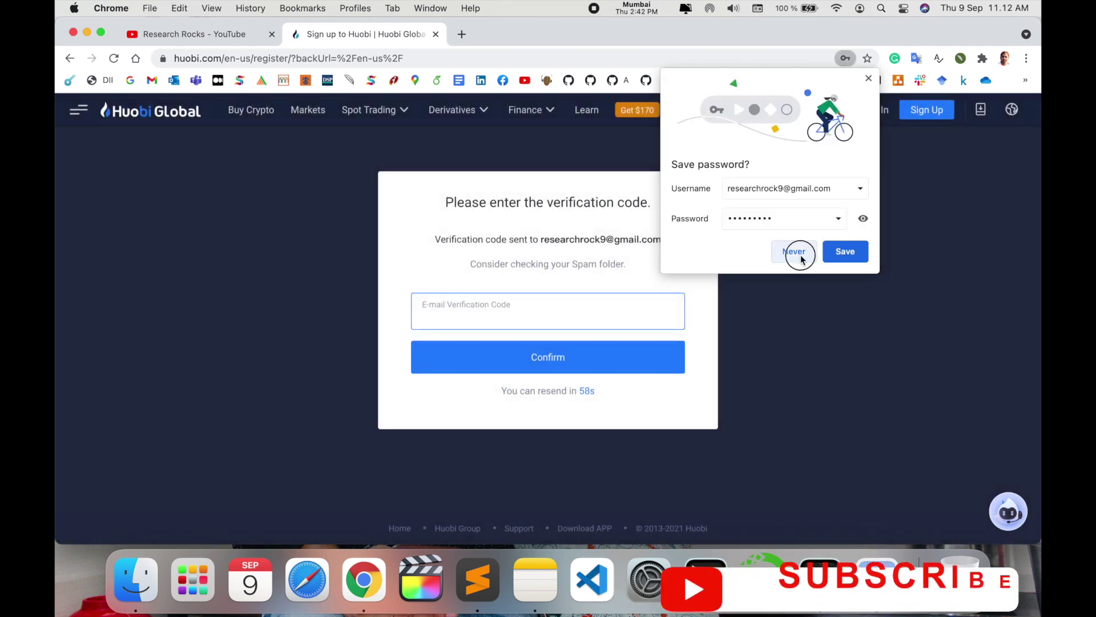
- Dismiss Chrome's save-password prompt, then enter and confirm the emailed verification code
click(797, 254)
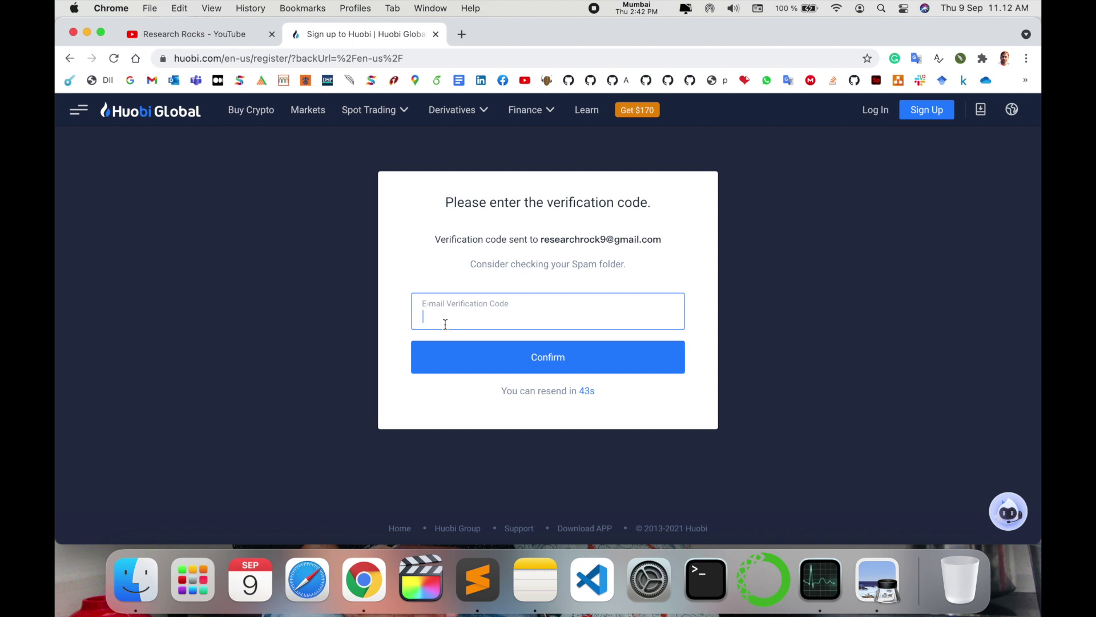
click(513, 366)
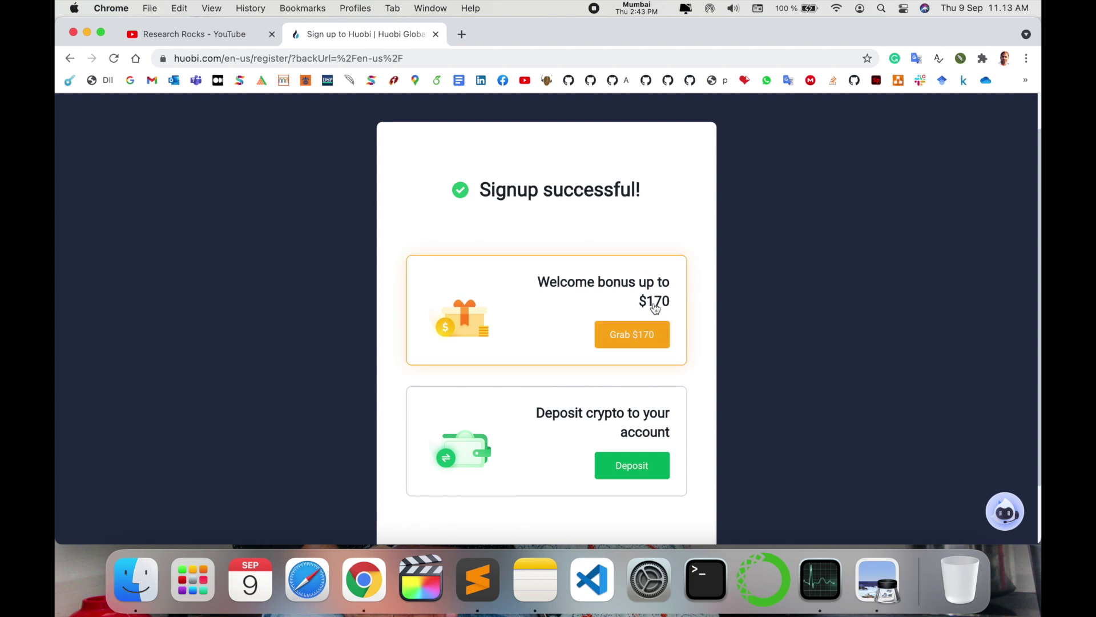
- Open the $170 welcome bonus and look through its Basic and Advanced Tasks
click(640, 338)
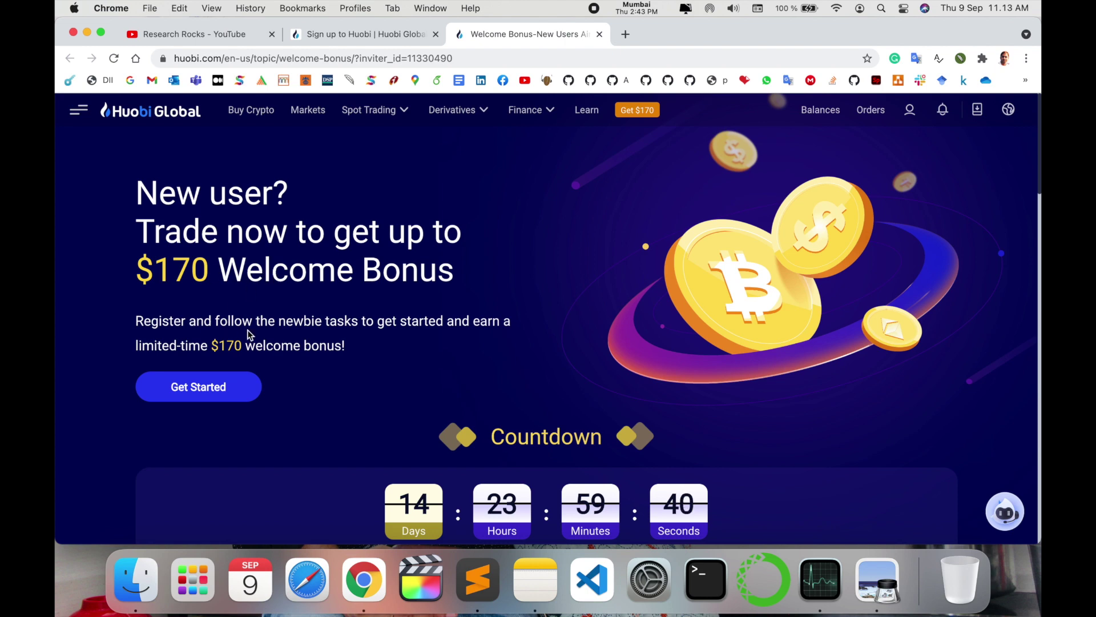
scroll(197, 354, down, 10)
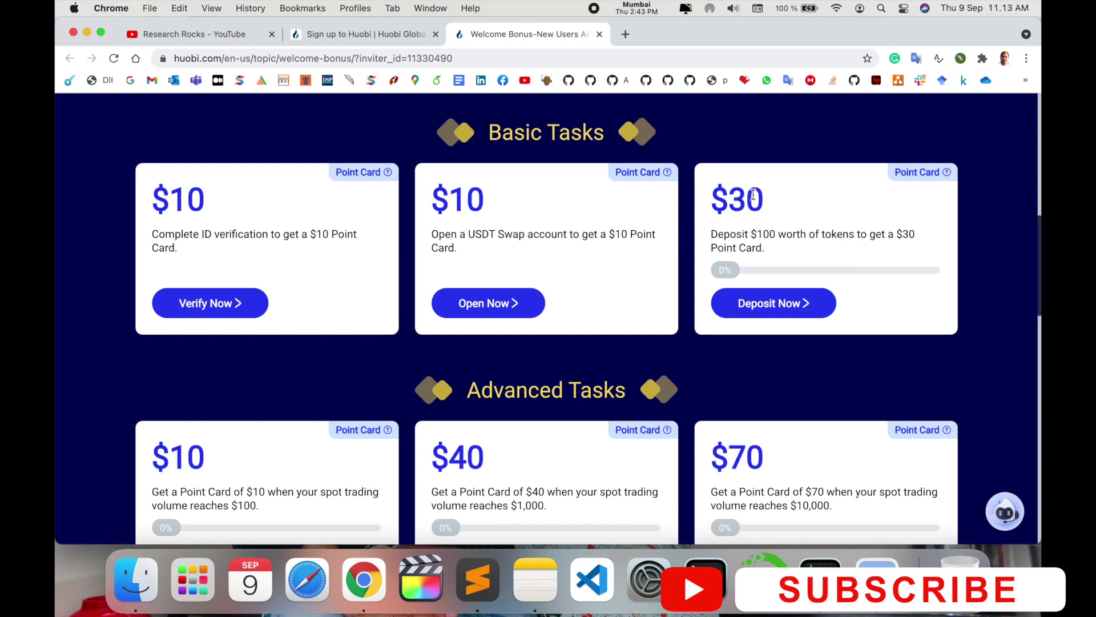
scroll(234, 397, down, 3)
scroll(234, 396, down, 1)
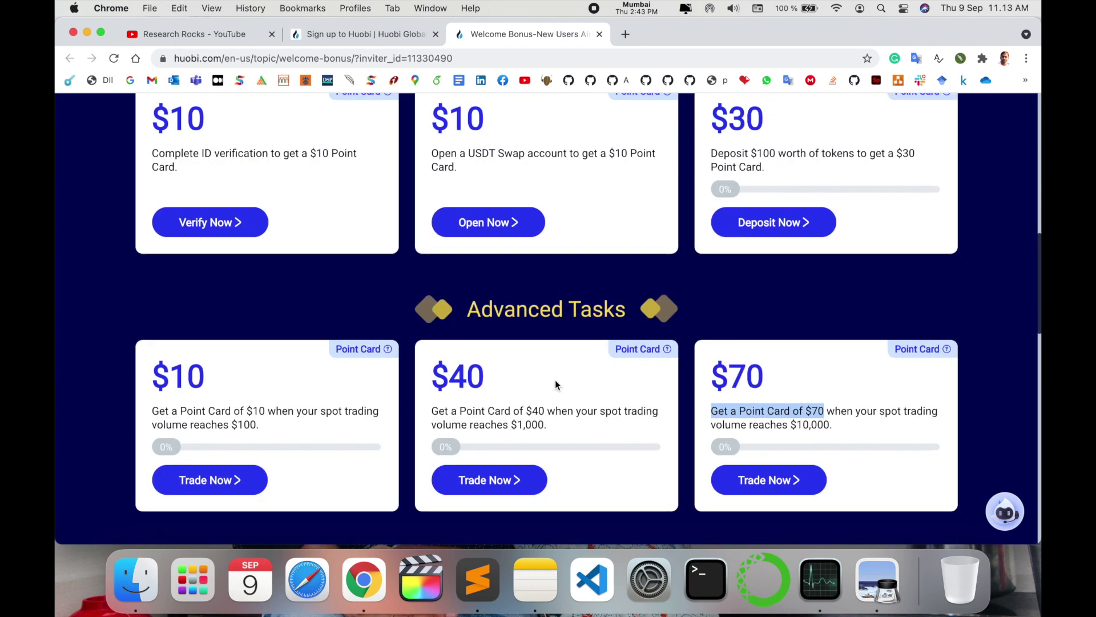
scroll(558, 379, up, 1)
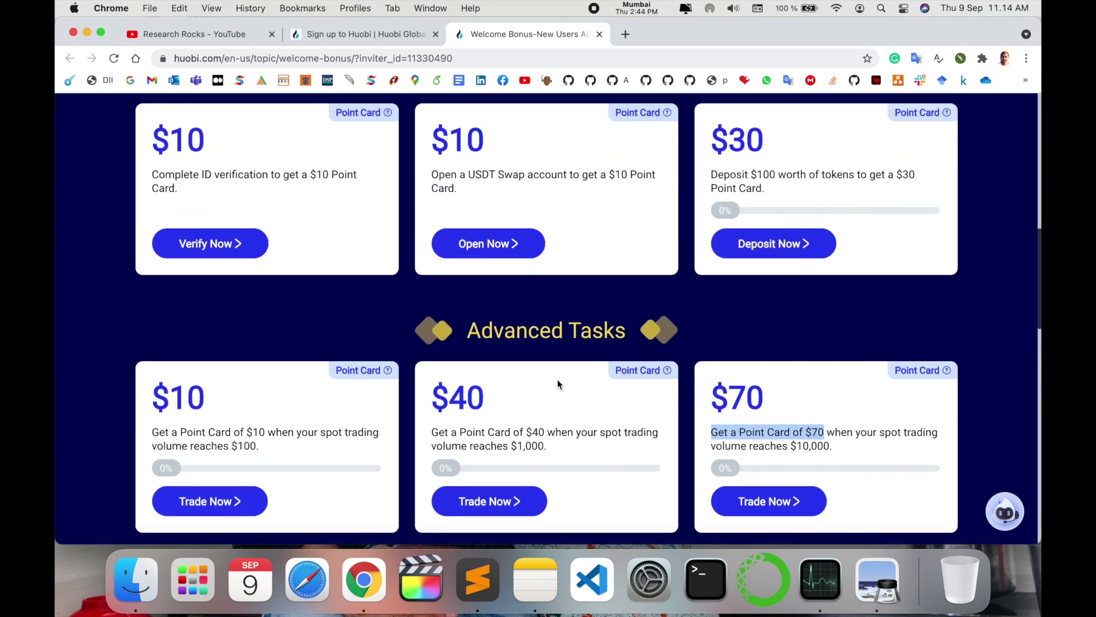
scroll(467, 363, up, 2)
scroll(467, 363, up, 4)
- Copy the referral invite link, acknowledge the copied message, and go to Account Security
click(224, 302)
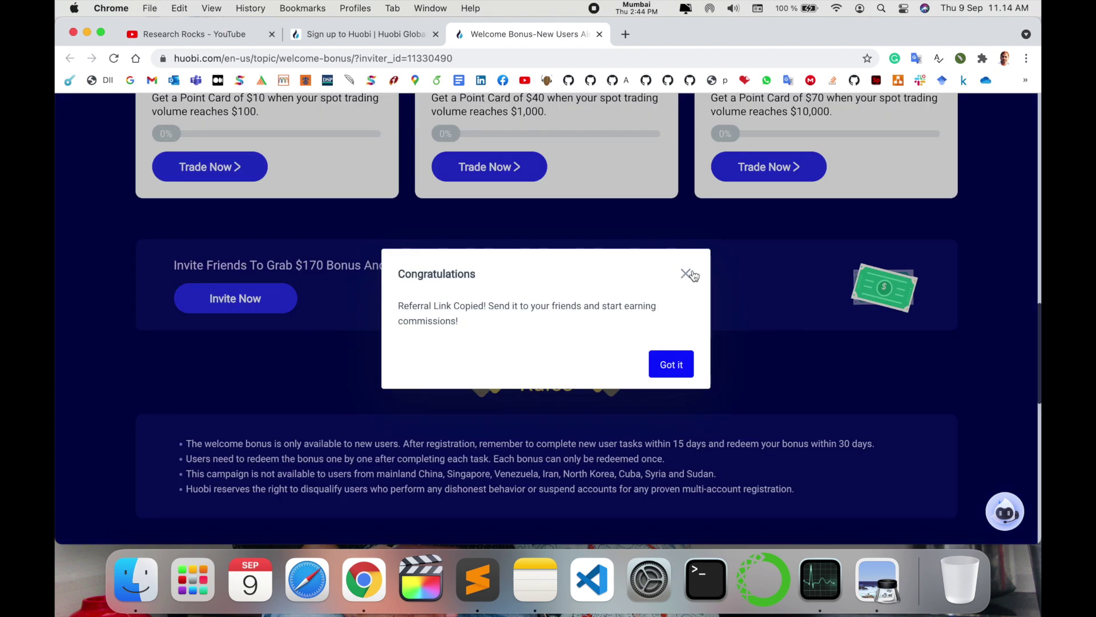
click(668, 365)
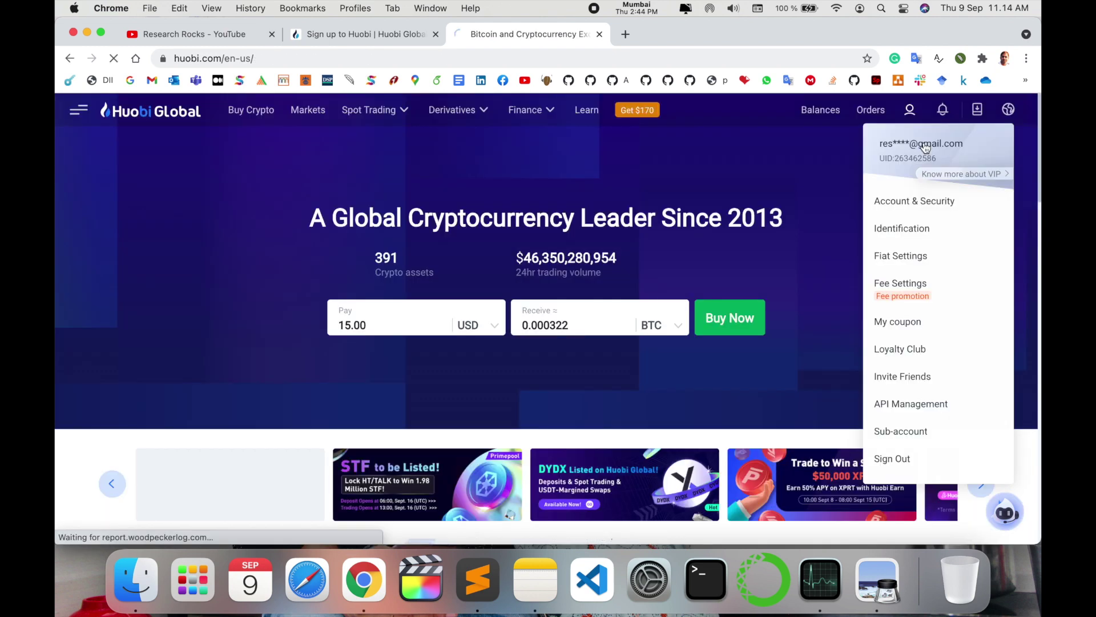
click(931, 147)
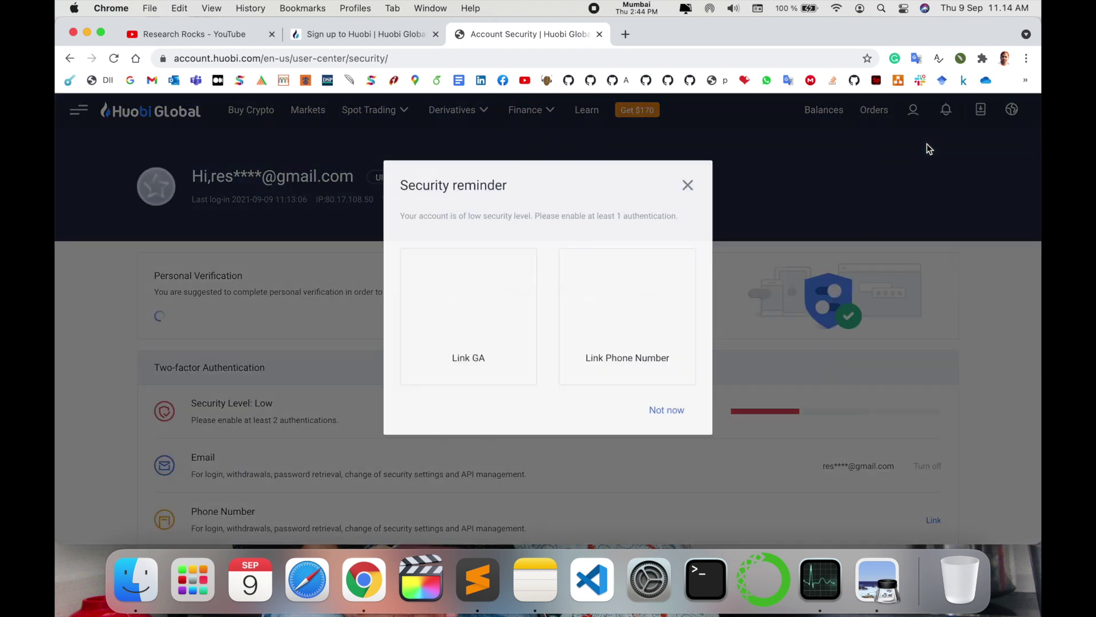
- Dismiss the security reminder, then look at the phone-number linking form and close it
click(718, 256)
scroll(265, 302, down, 2)
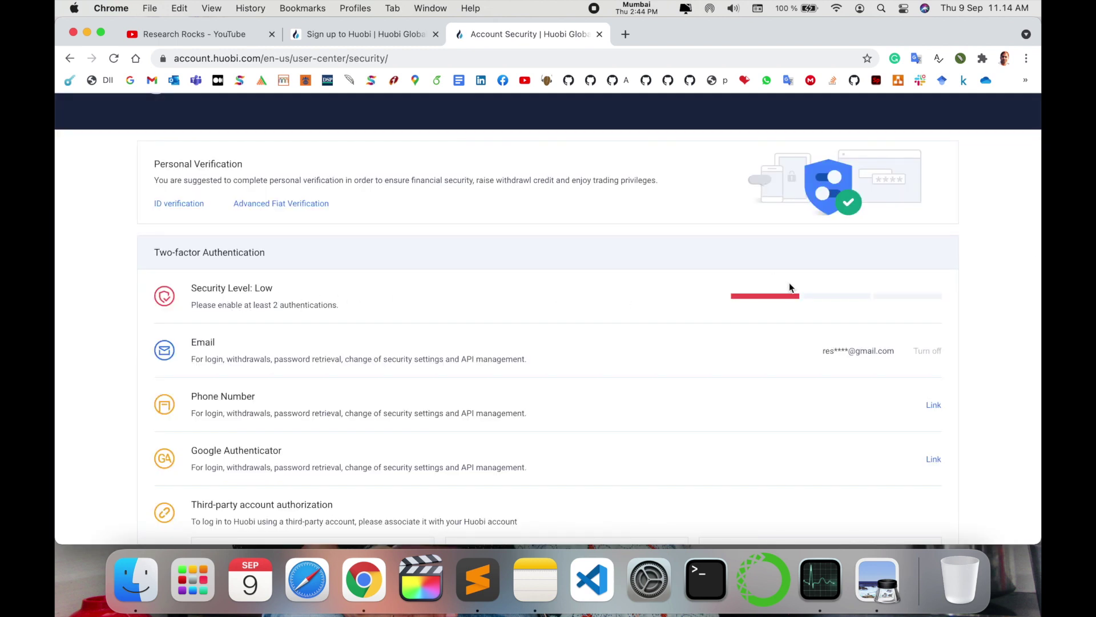
scroll(663, 297, down, 2)
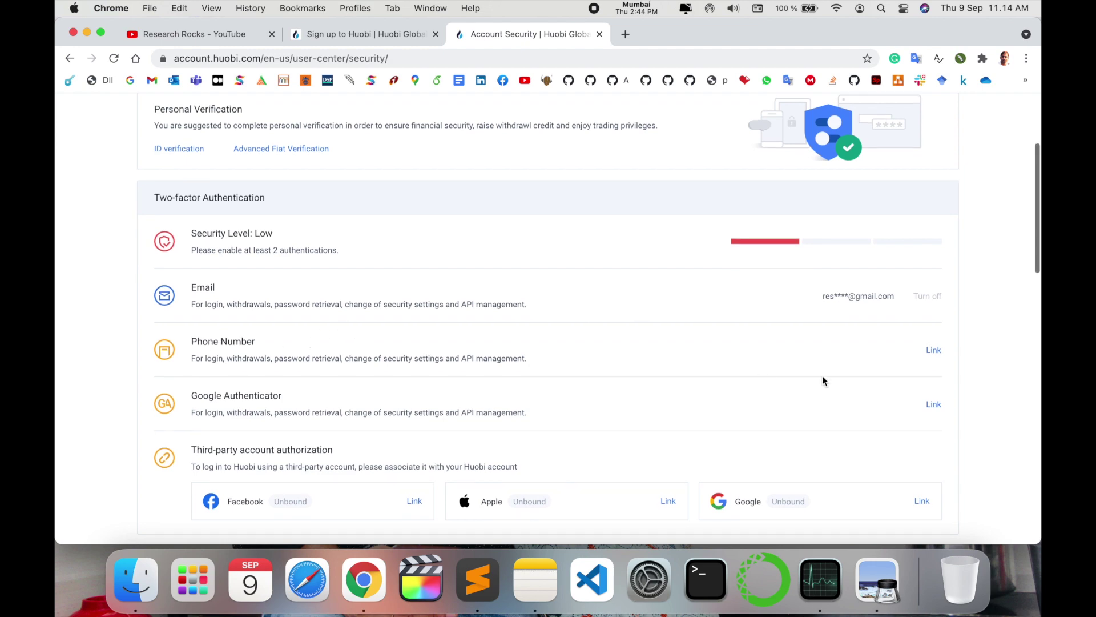
click(934, 350)
click(537, 242)
click(507, 291)
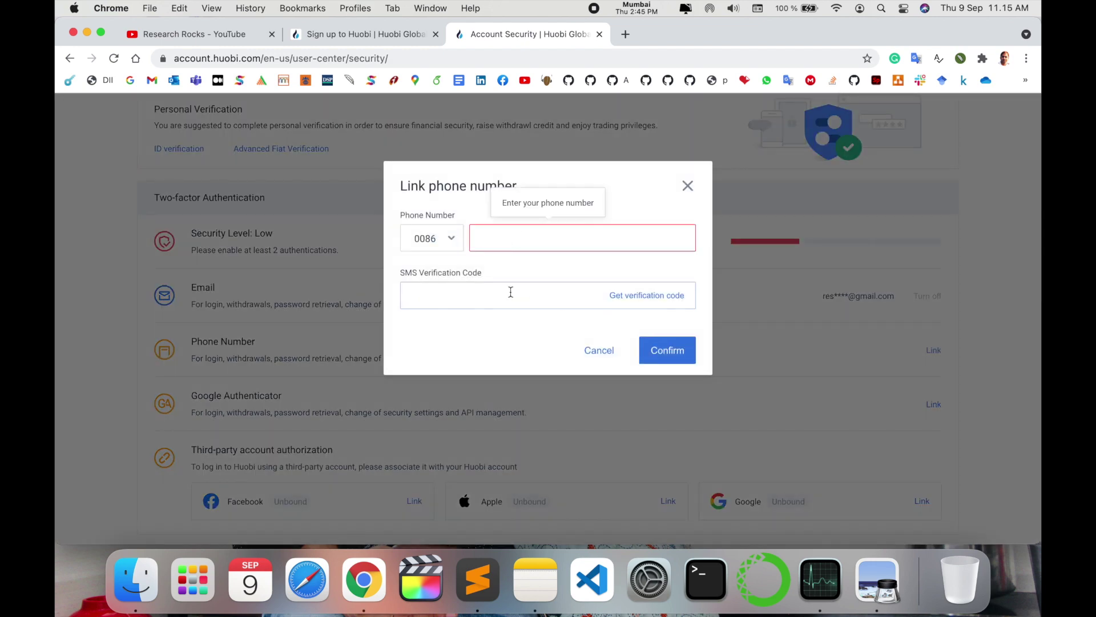
click(667, 349)
- Look at the Google Authenticator binding page, then return to Account Security
scroll(805, 370, down, 2)
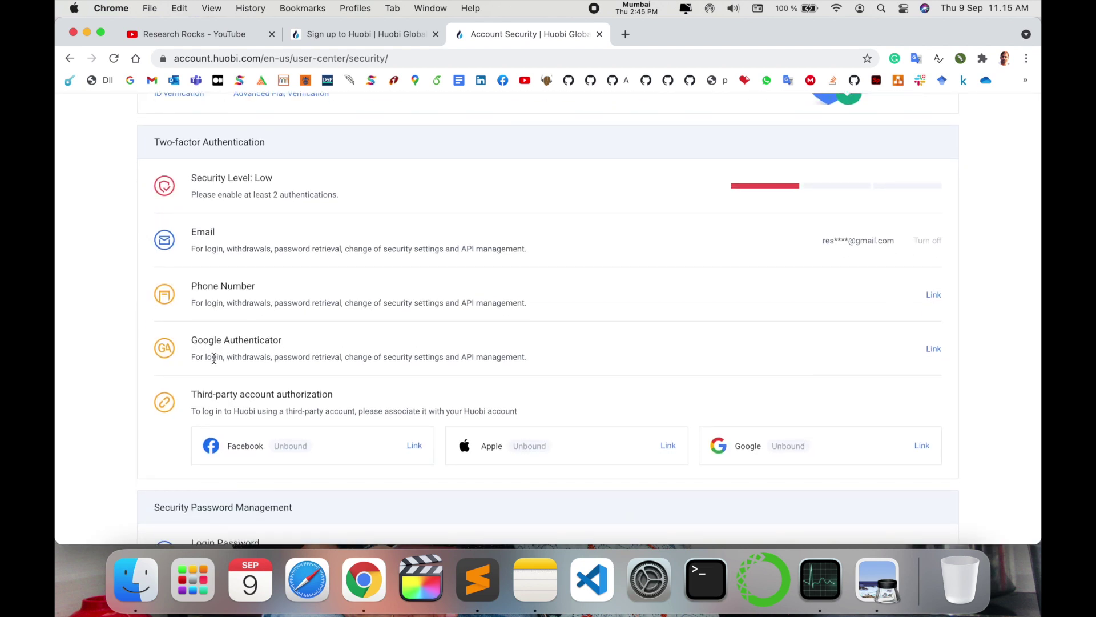
click(937, 349)
scroll(480, 377, down, 3)
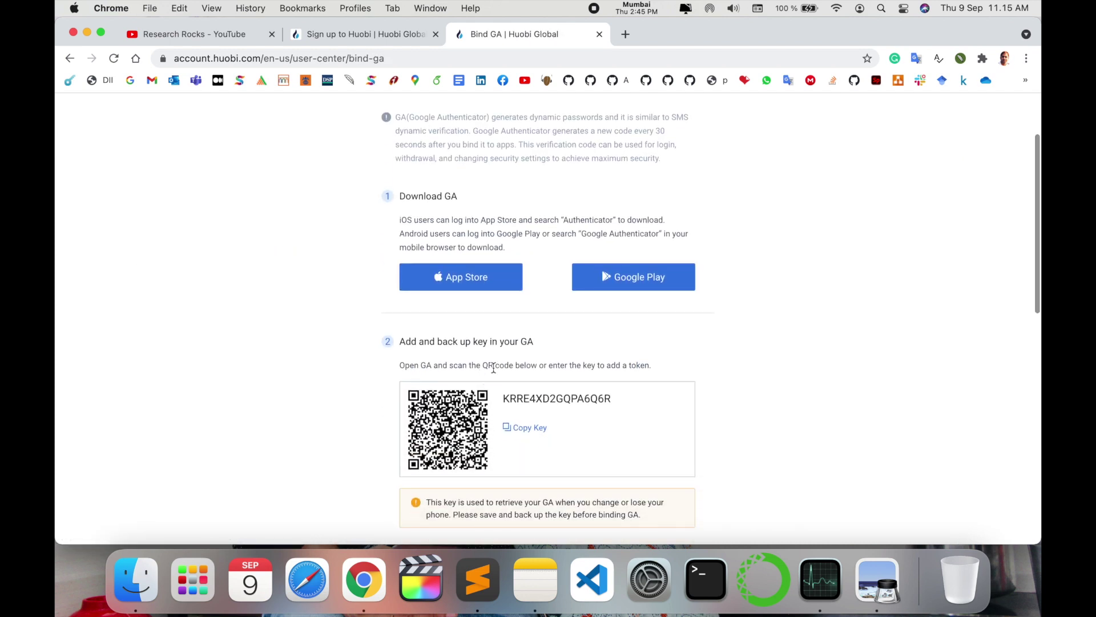
key(super+bracketleft)
- Scroll to the ID verification page for Denmark and highlight its Exchange verification requirements
scroll(354, 372, down, 1)
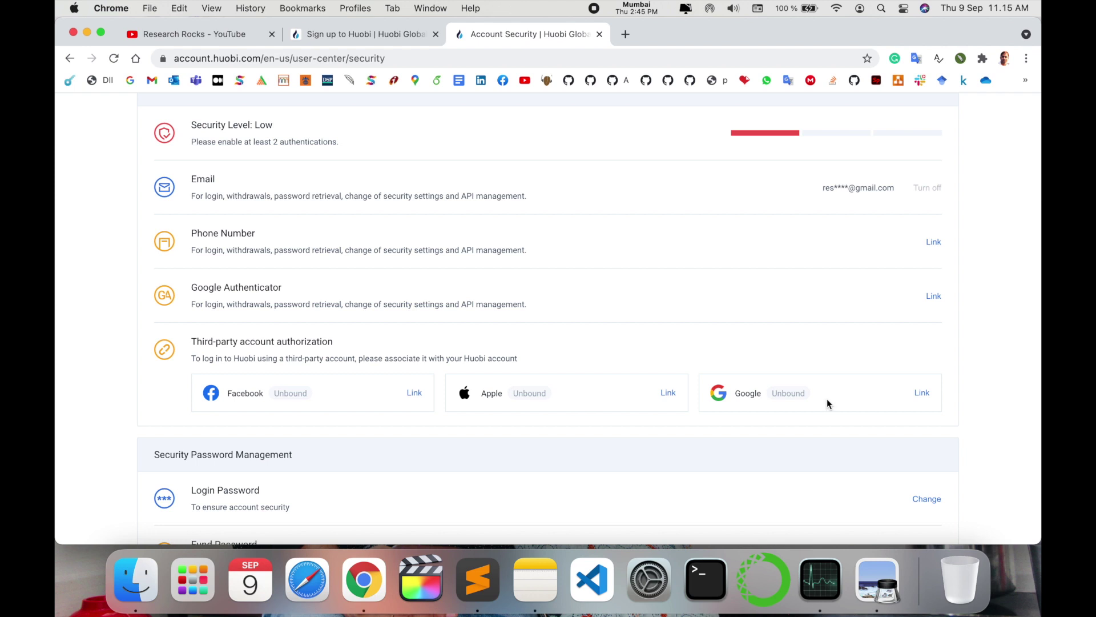
scroll(826, 399, down, 5)
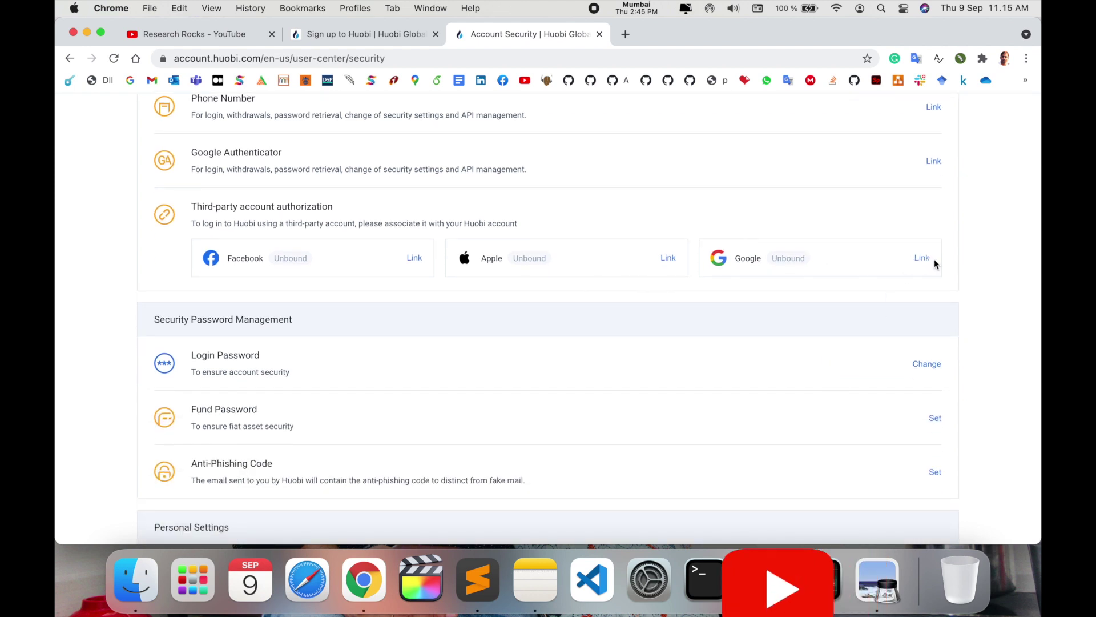
scroll(272, 366, down, 3)
scroll(268, 354, down, 2)
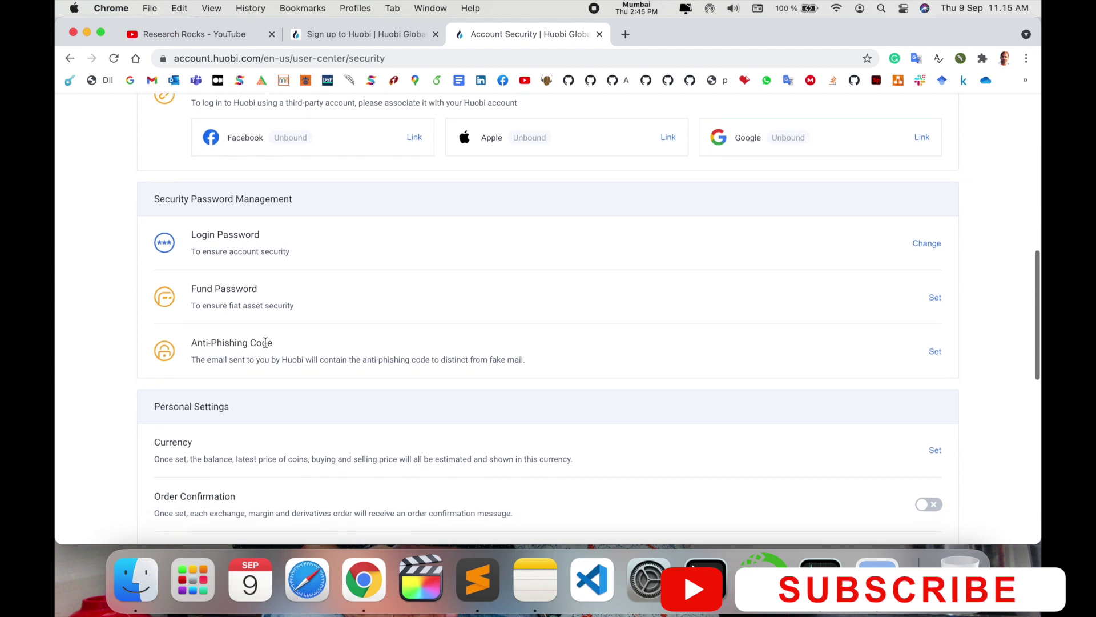
scroll(265, 363, down, 8)
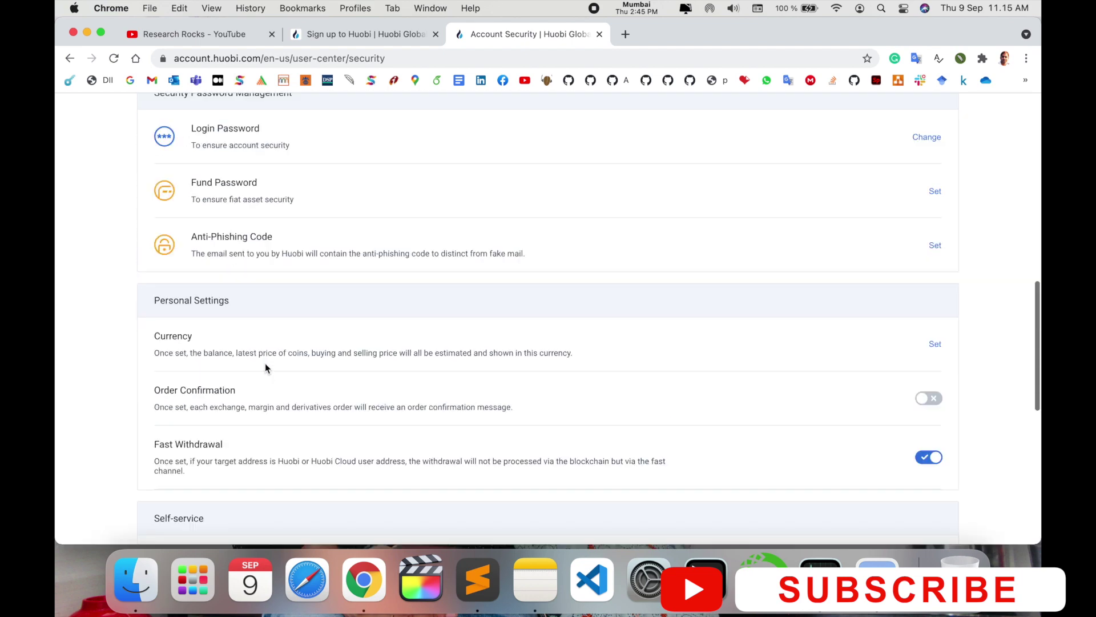
scroll(265, 363, up, 20)
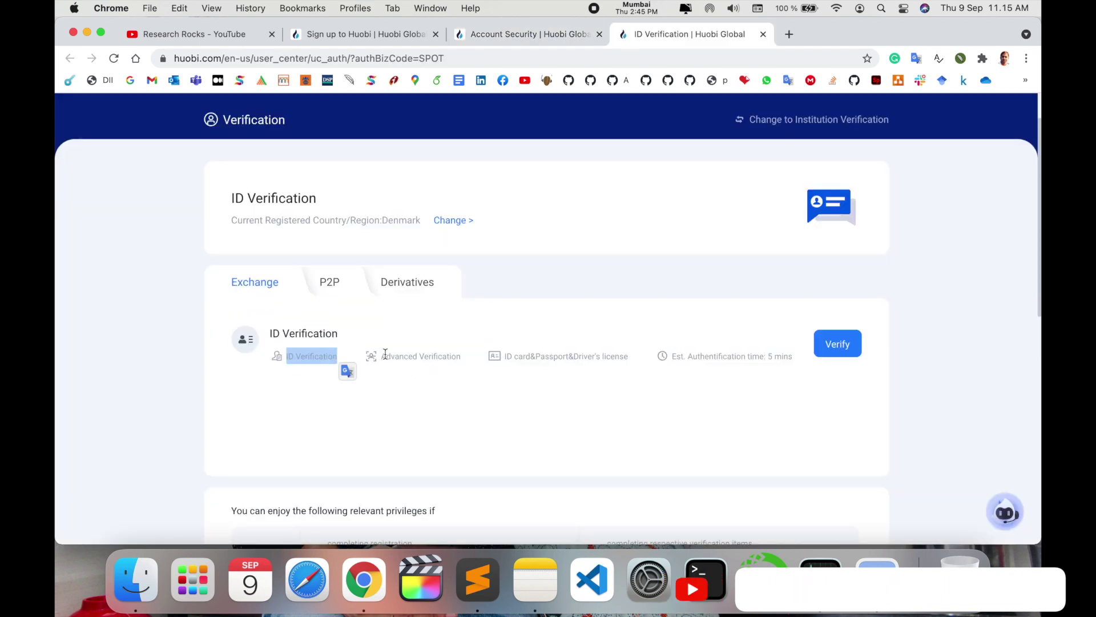
drag(380, 357, 639, 365)
- Start ID verification with Passport and choose to upload the file from this device
double_click(556, 356)
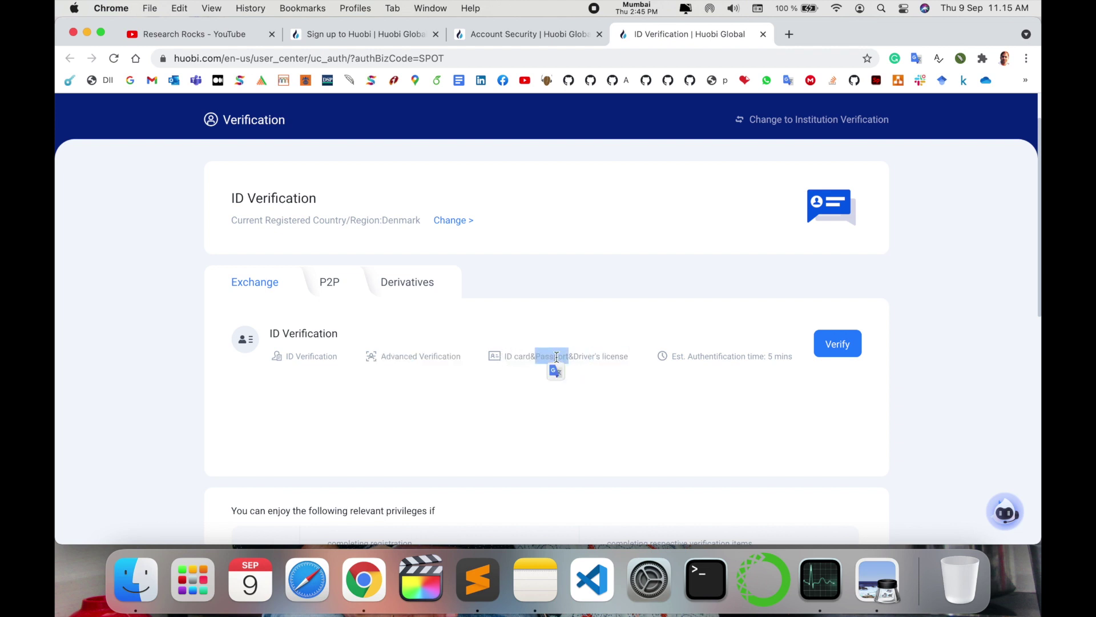
click(831, 346)
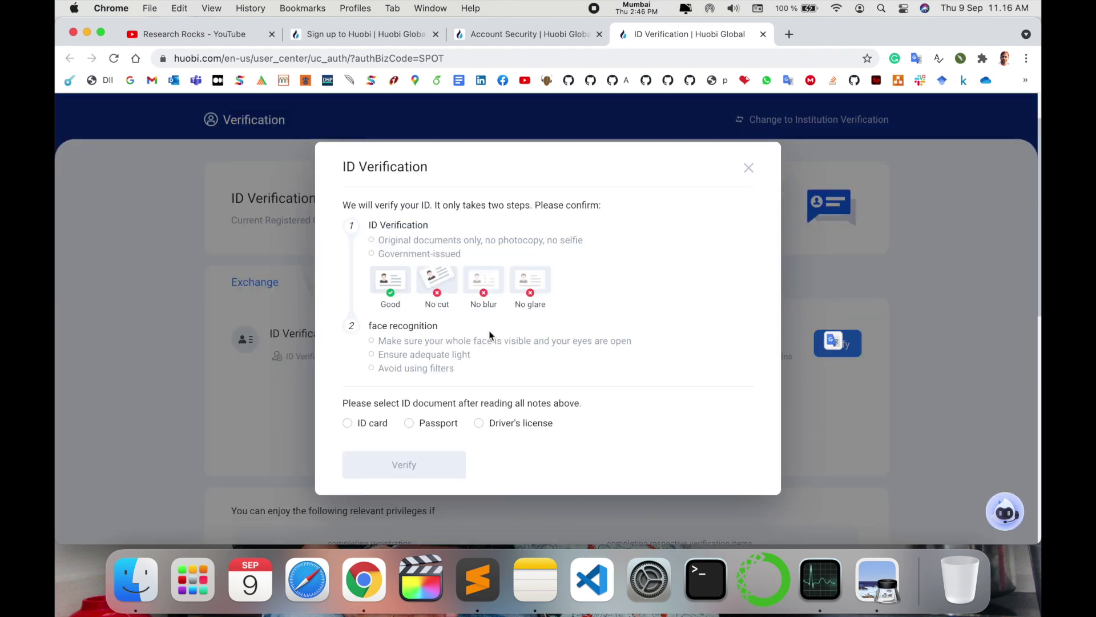
click(502, 423)
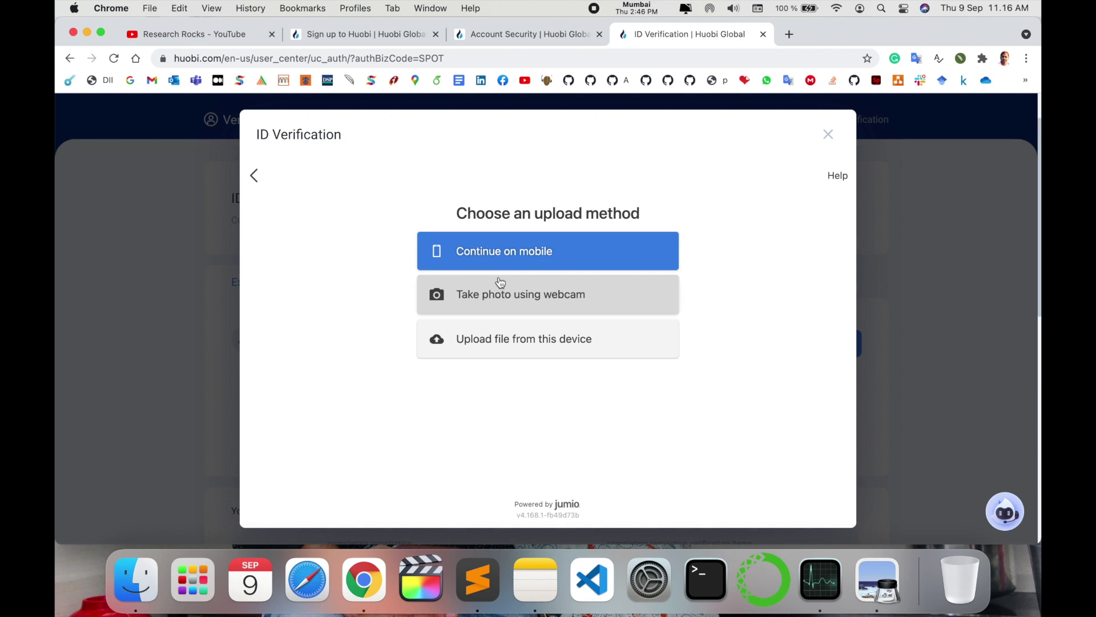
click(514, 334)
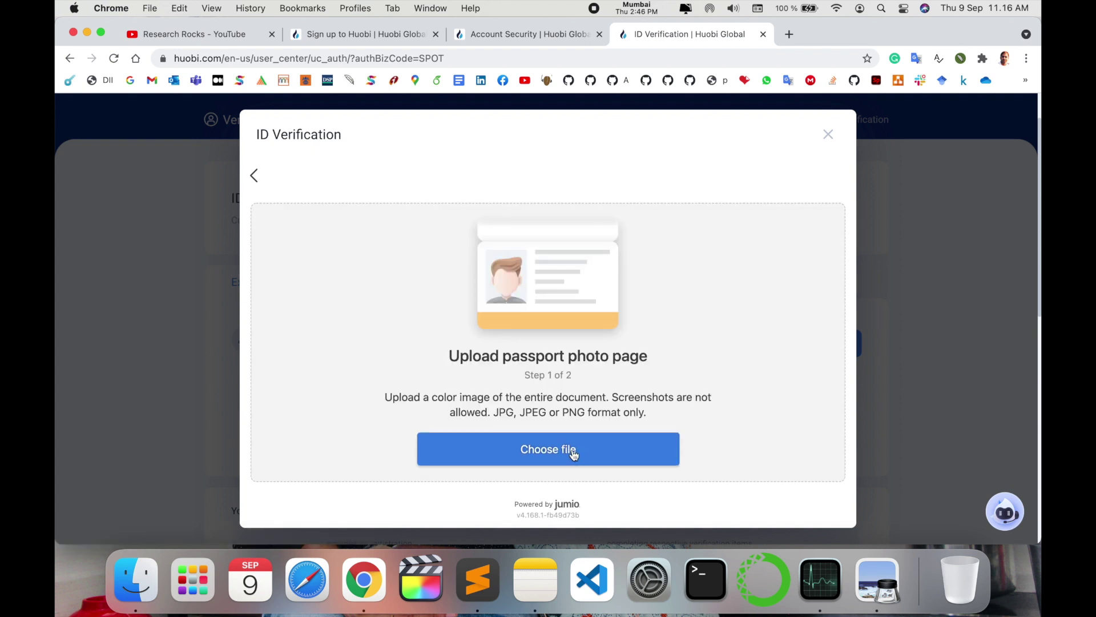
- Close the verification dialog, open institutional registration in a new tab, and go to Buy Crypto
click(829, 135)
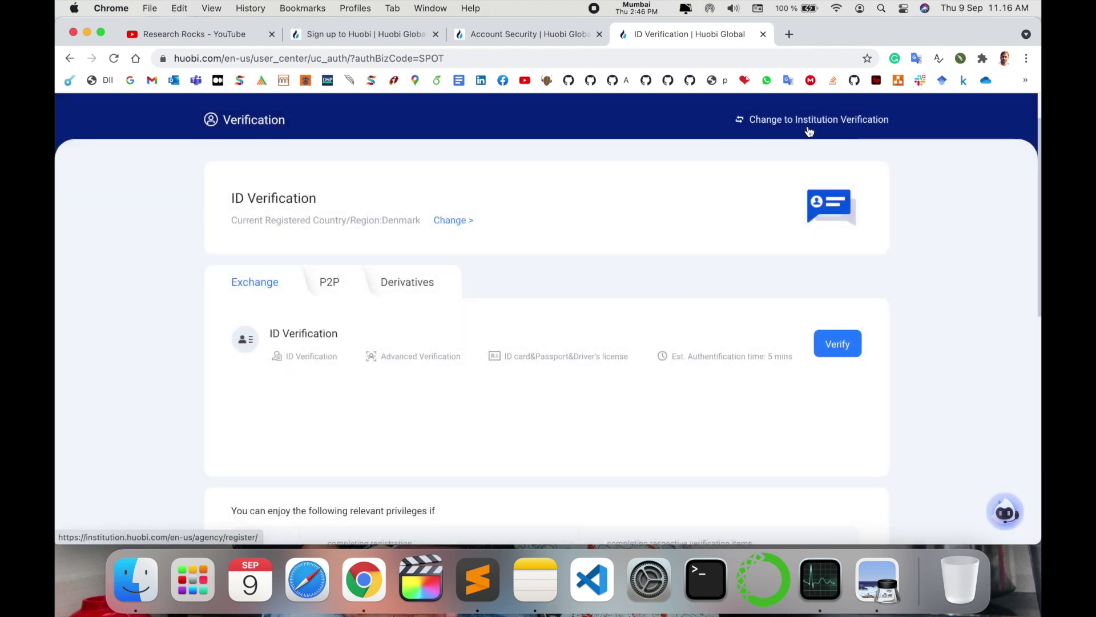
click(743, 119)
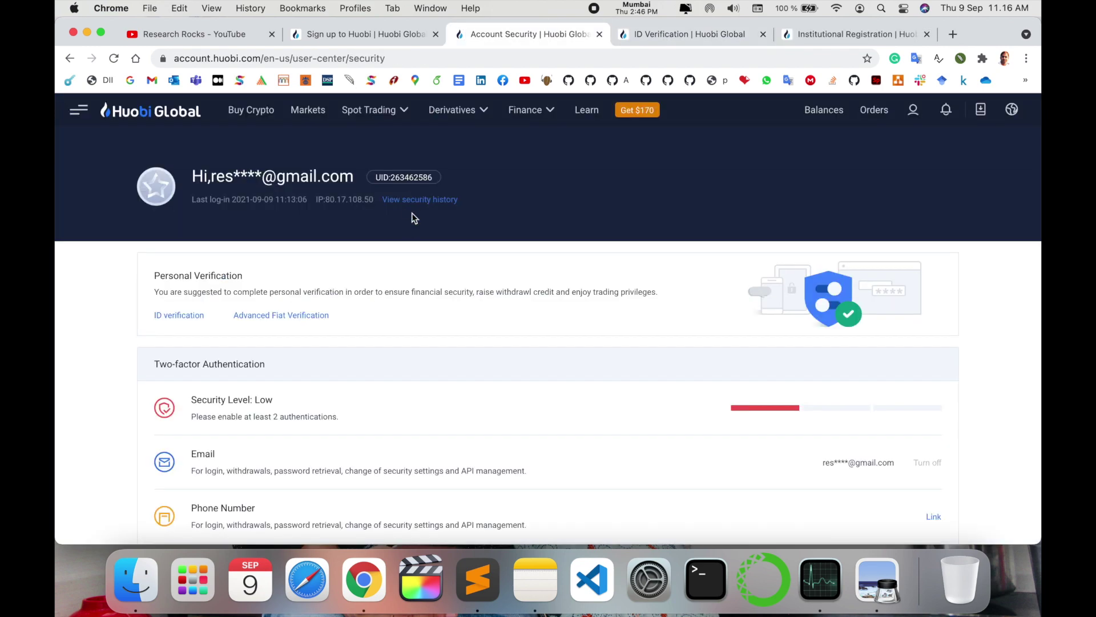
click(245, 110)
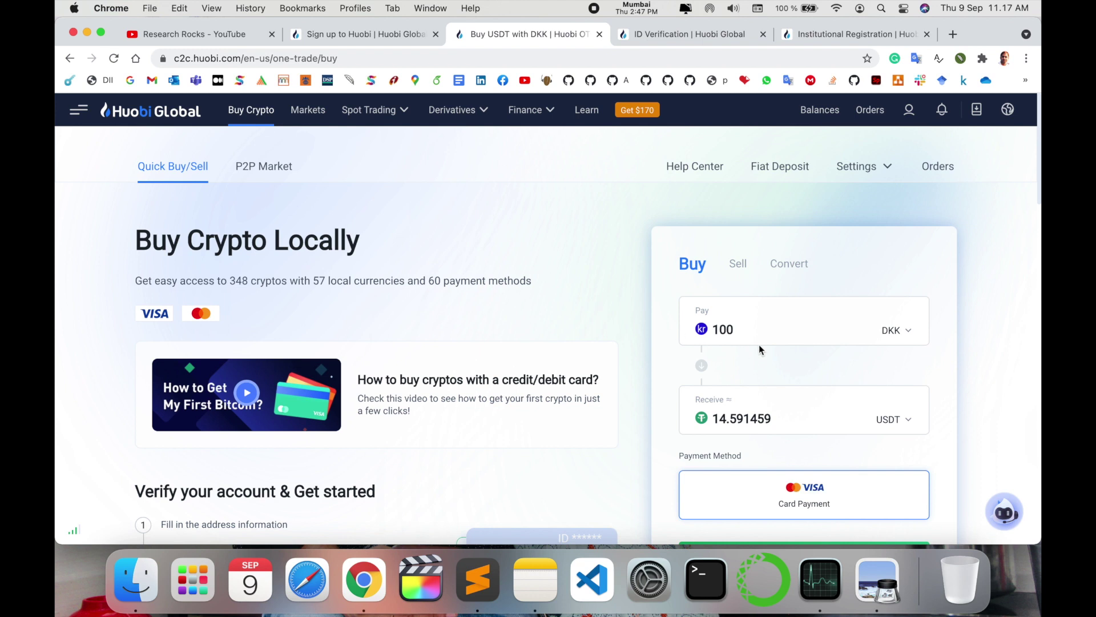
- Set up a purchase receiving BTC for 1000 USD and proceed with Buy BTC
scroll(766, 332, down, 2)
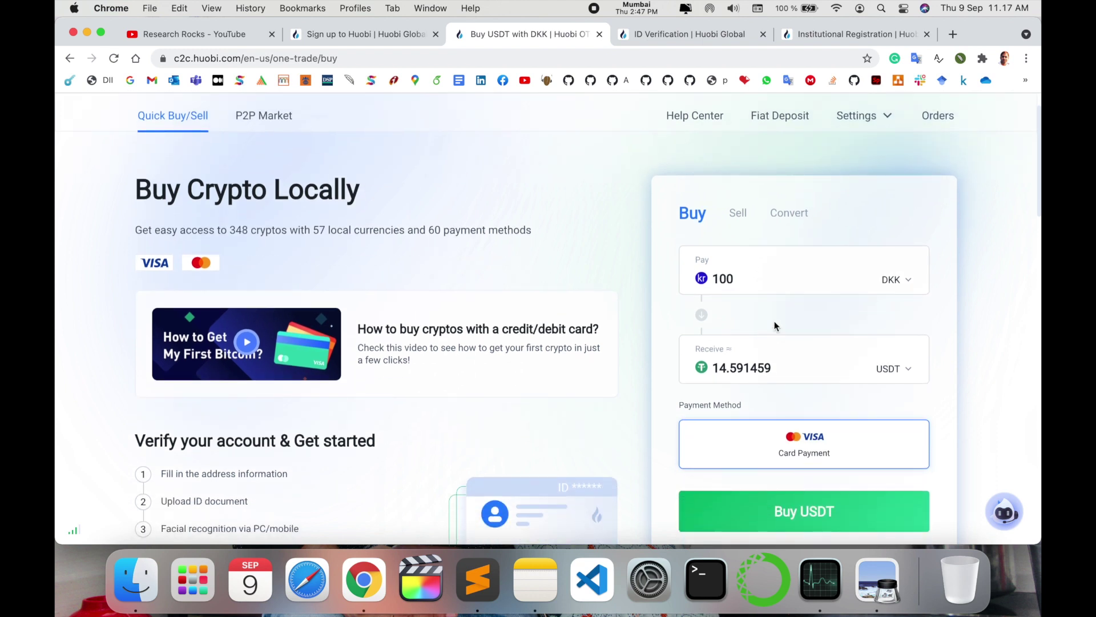
click(909, 368)
scroll(787, 388, down, 2)
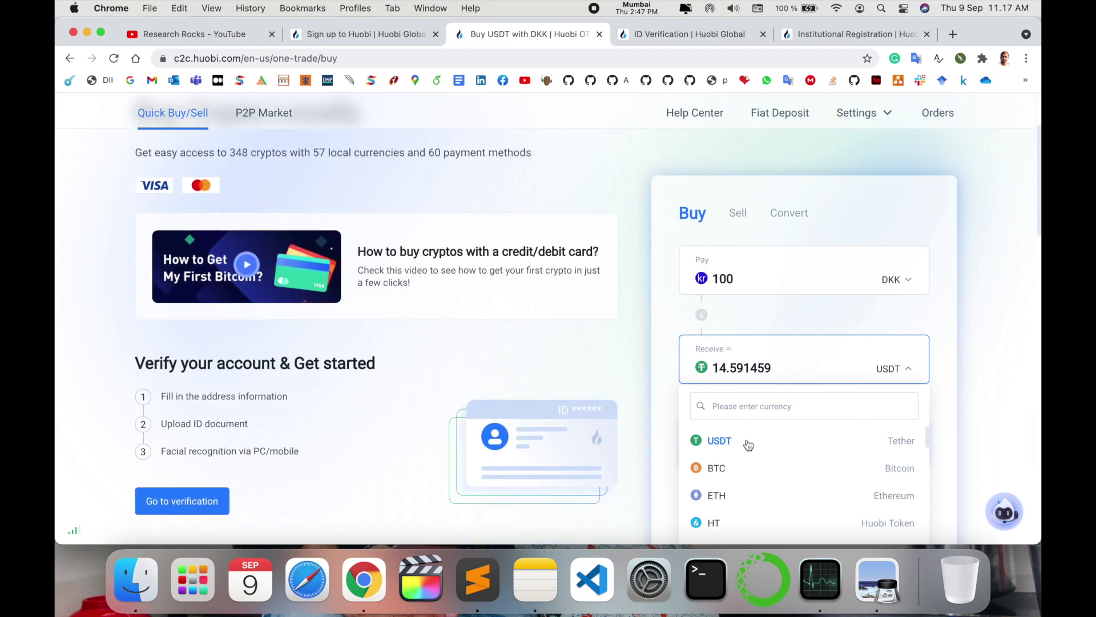
click(727, 465)
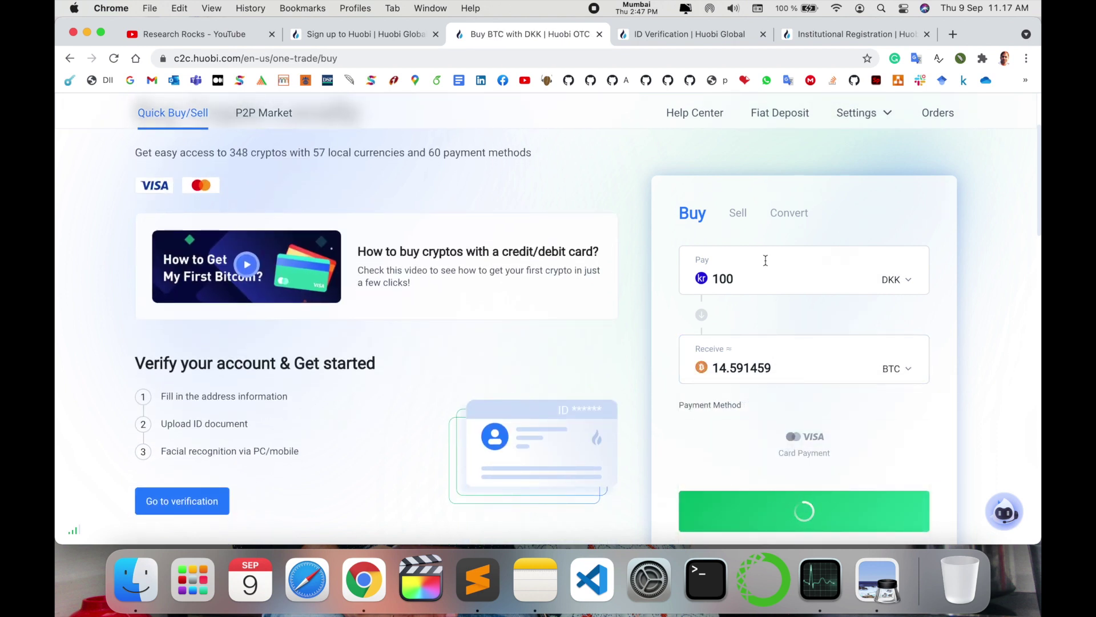
text(1000)
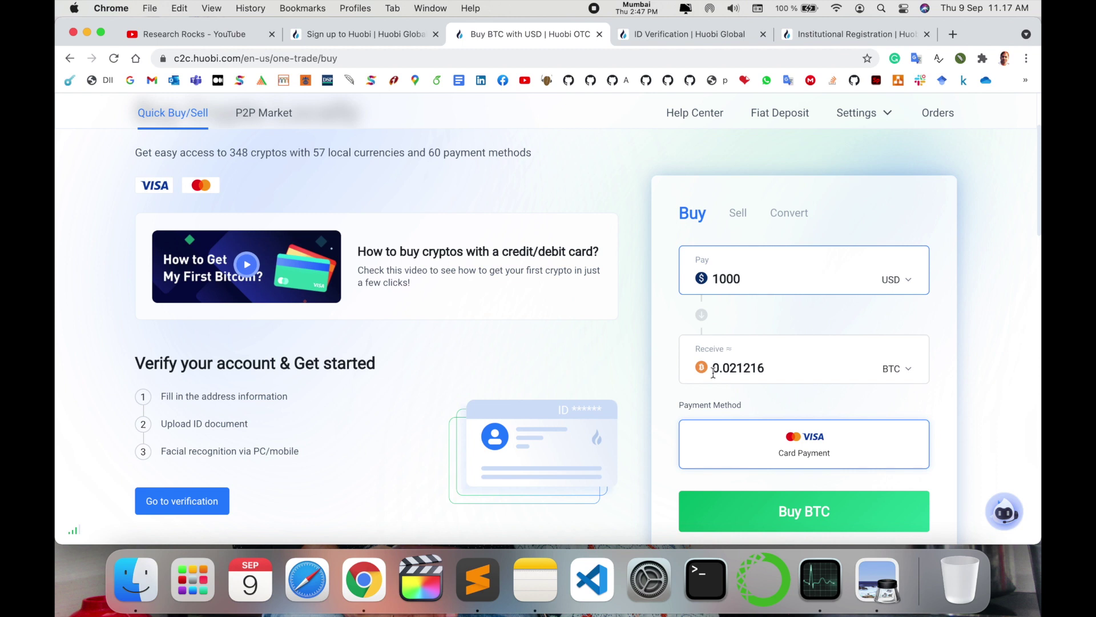
scroll(845, 457, down, 2)
click(824, 512)
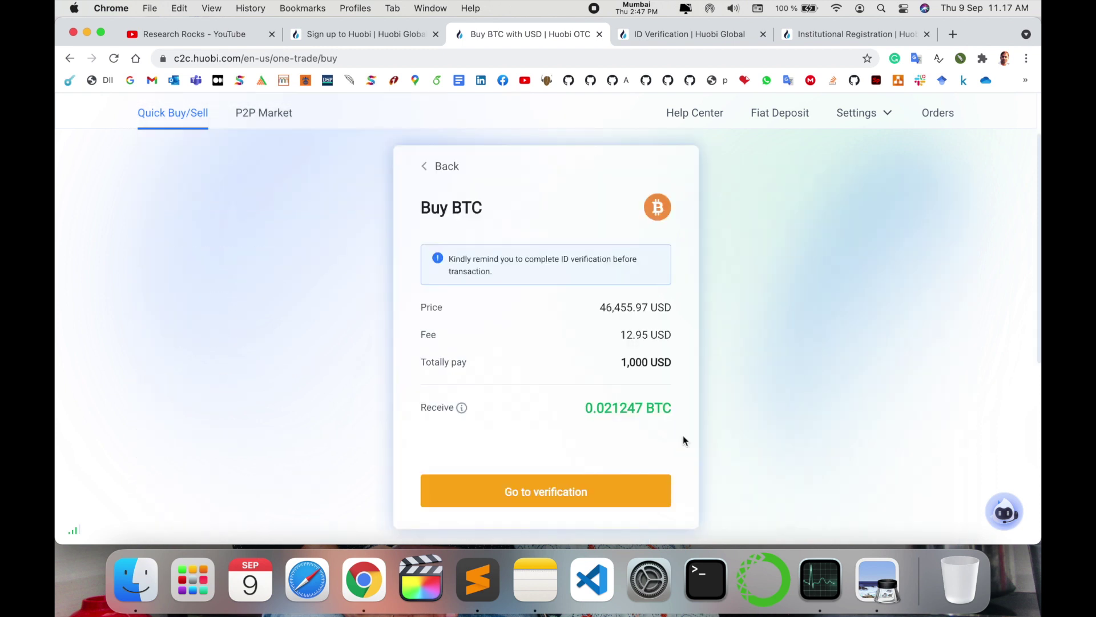
- Continue to the additional verification form, review it, then go to the Markets listing
click(554, 490)
scroll(554, 494, down, 3)
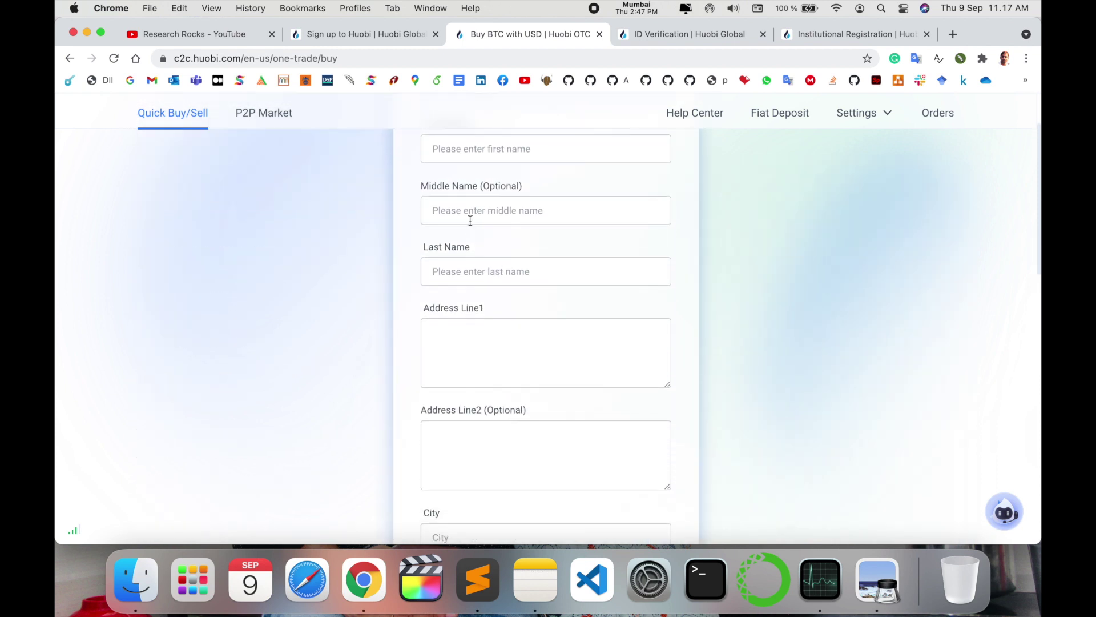
scroll(479, 282, down, 1)
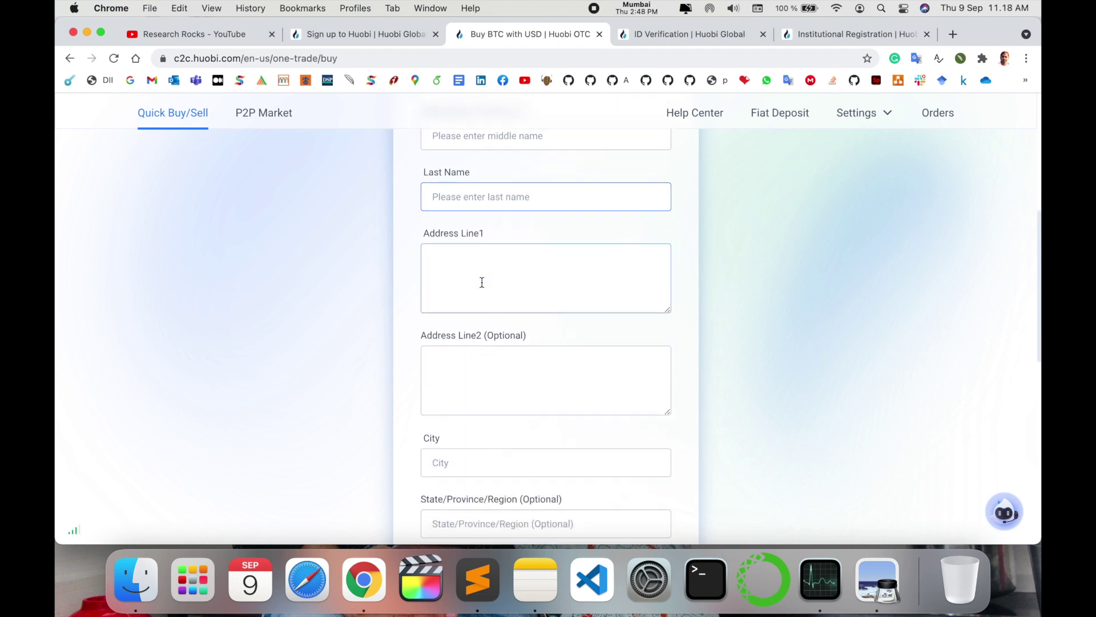
scroll(527, 357, down, 5)
scroll(803, 357, up, 10)
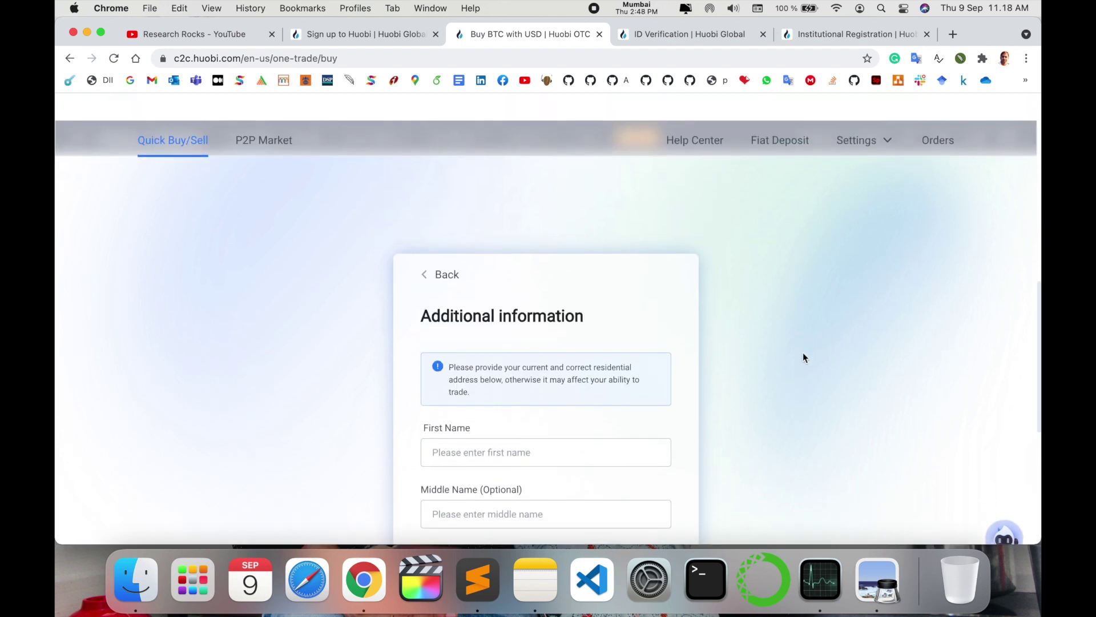
click(326, 112)
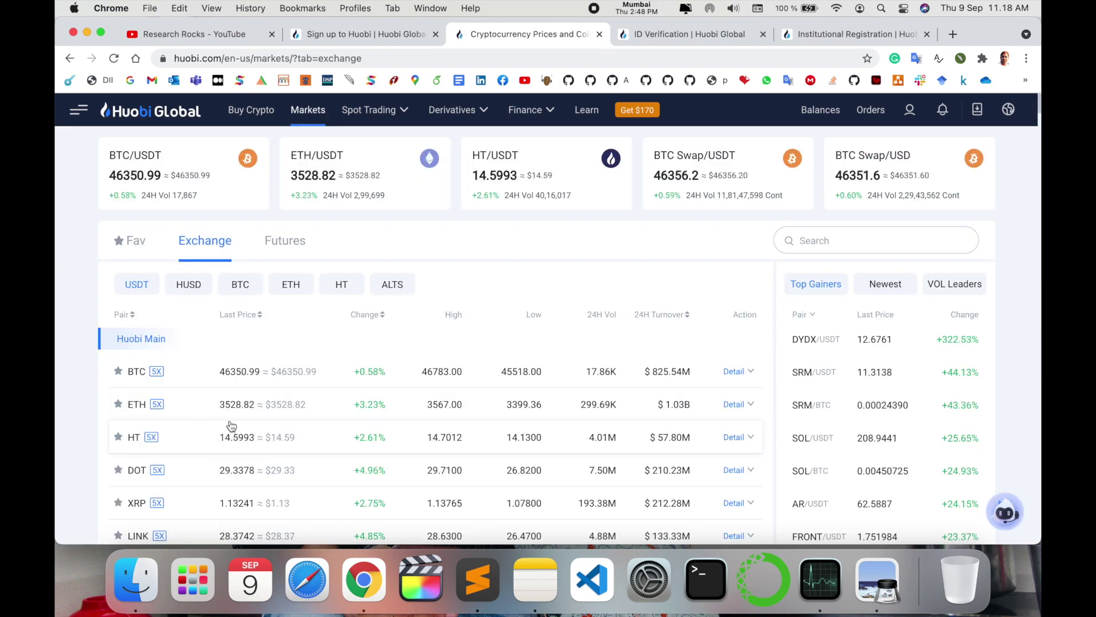
- Scroll the USDT markets list, view the Spot Exchange trading screen, then return to the homepage
scroll(419, 404, down, 3)
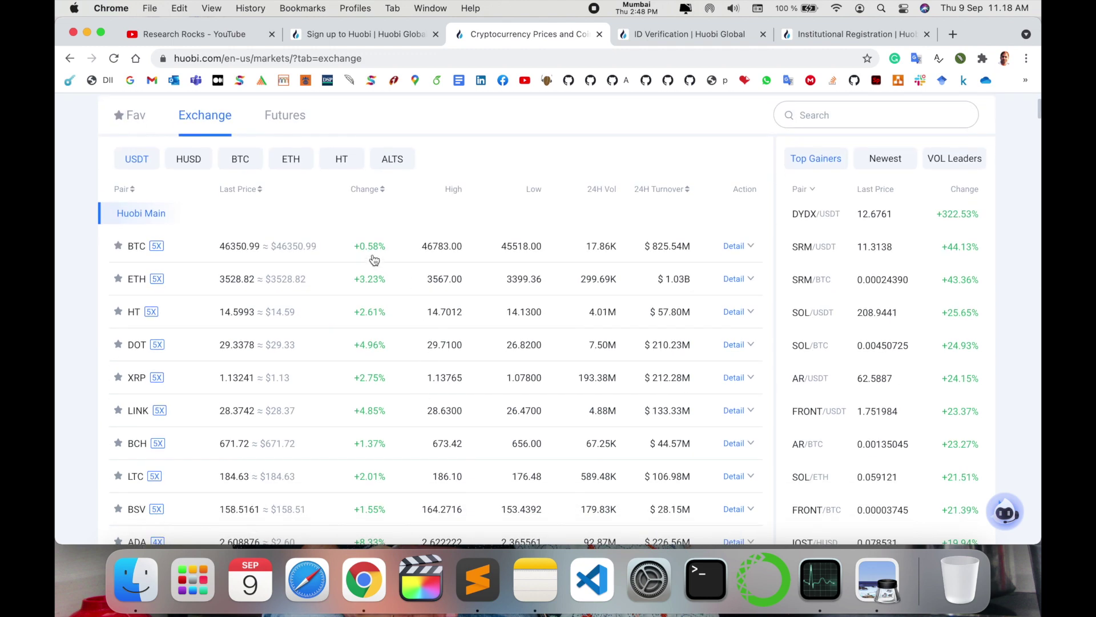
scroll(376, 263, up, 3)
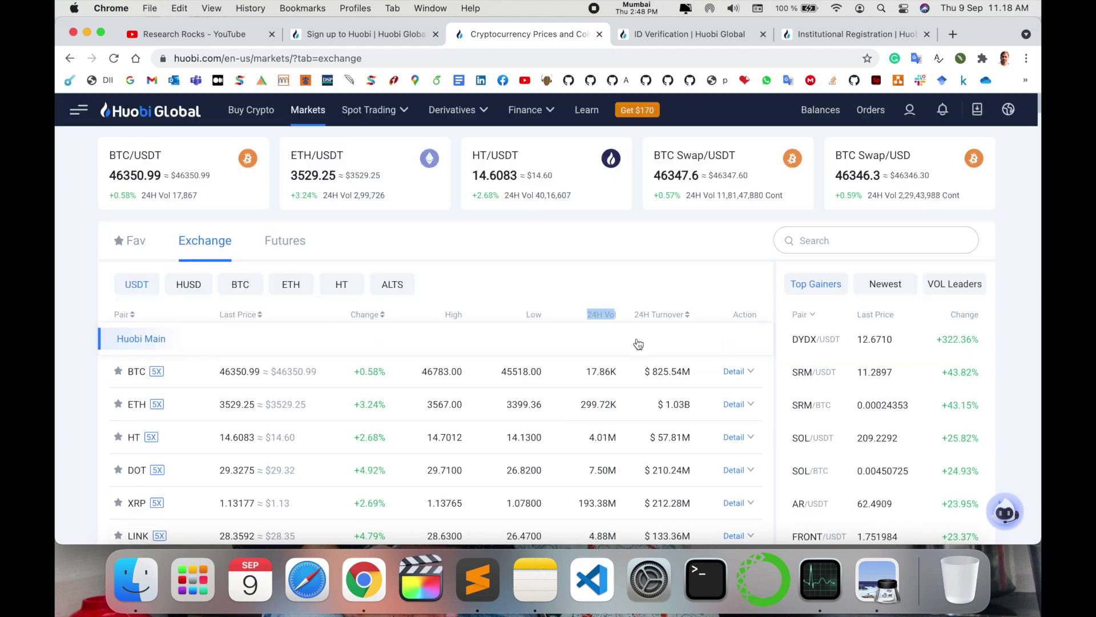
click(374, 113)
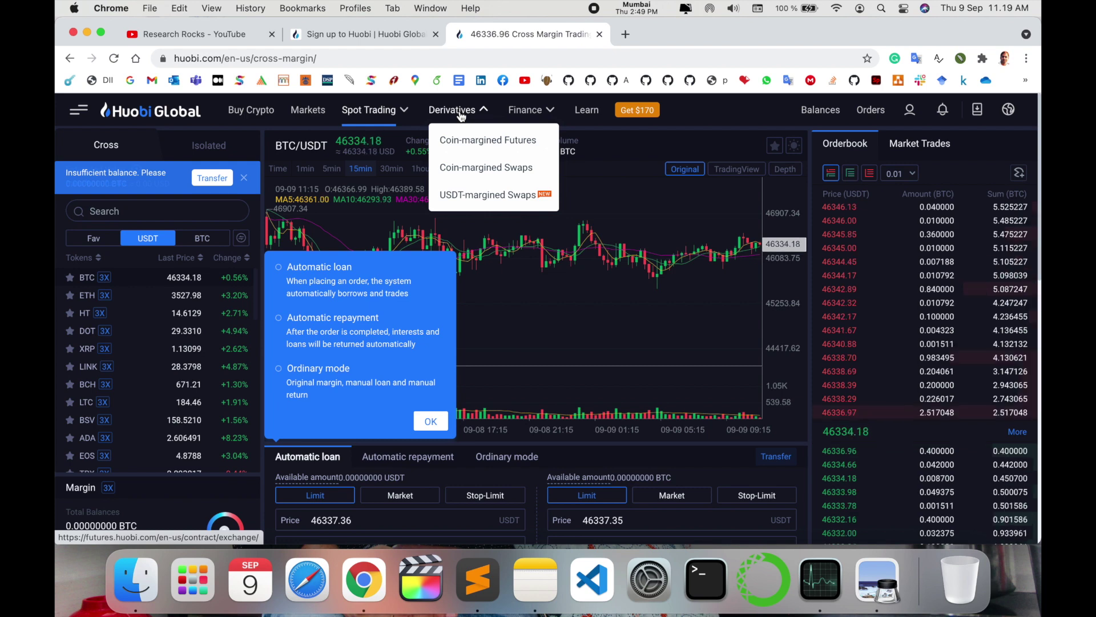
mouse_move(816, 111)
click(171, 117)
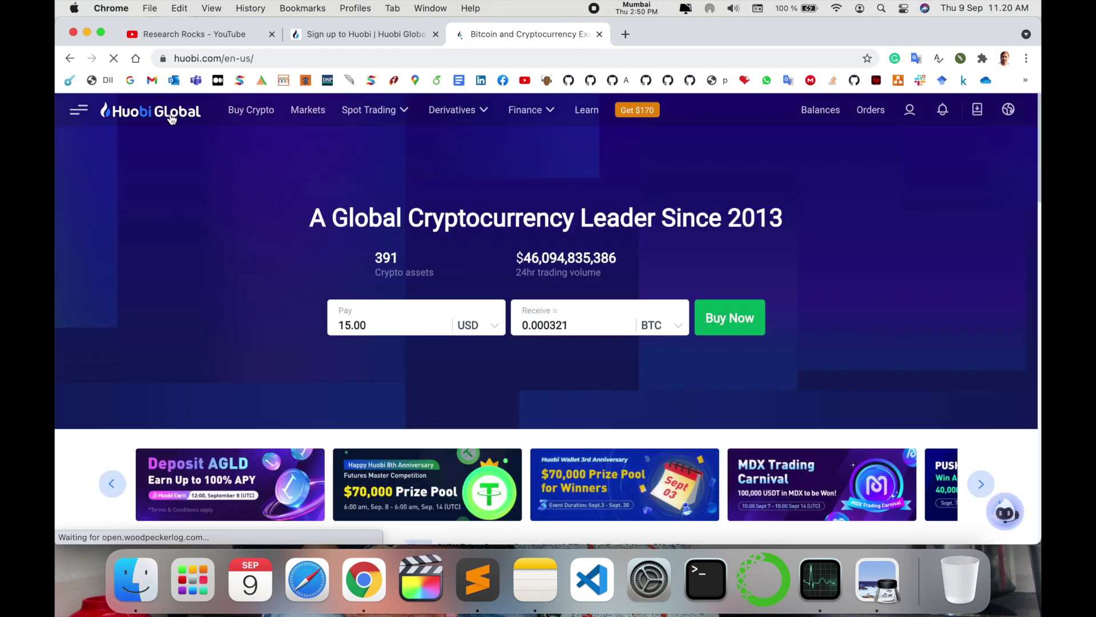